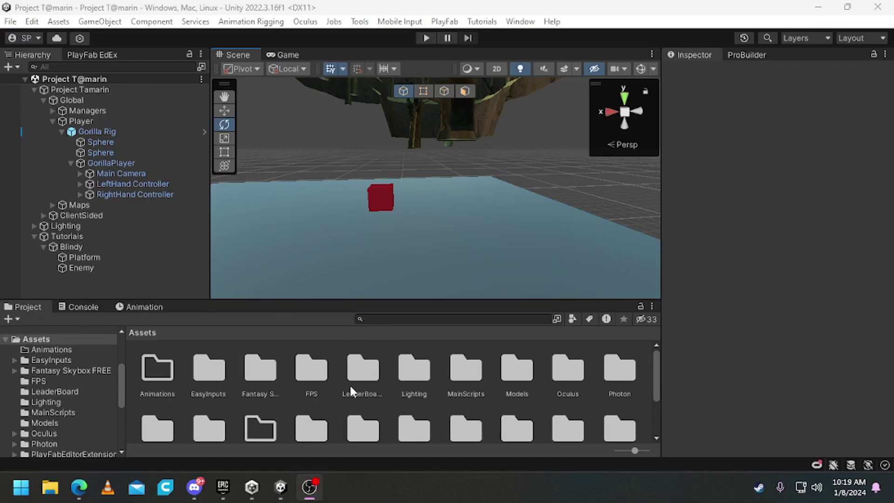
Step: Read through the code of the Blindy script in the Assets folder
{"action": "left_click", "coordinate": [290, 402]}
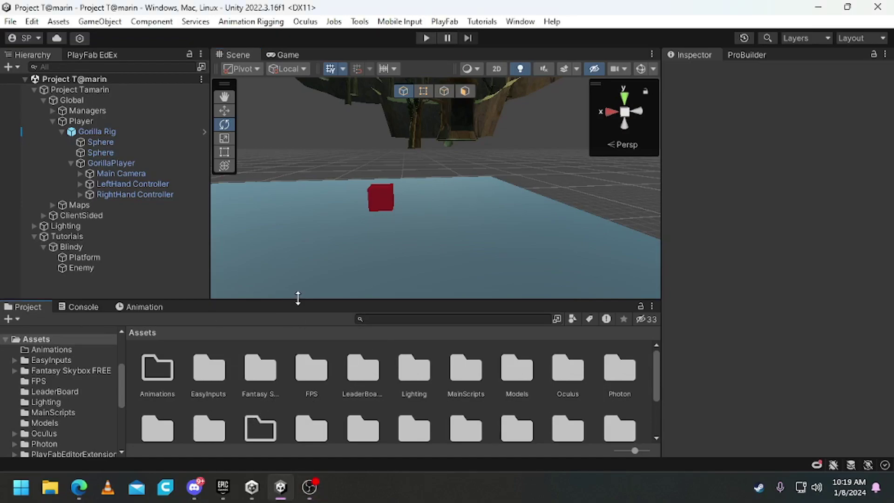
{"action": "scroll", "coordinate": [402, 397], "scroll_direction": "down", "scroll_amount": 3}
{"action": "left_click", "coordinate": [363, 409]}
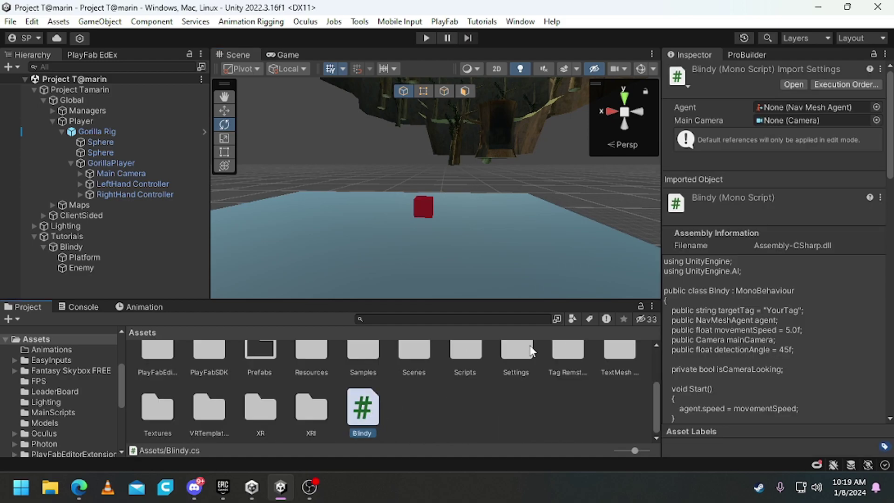
{"action": "scroll", "coordinate": [789, 354], "scroll_direction": "down", "scroll_amount": 10}
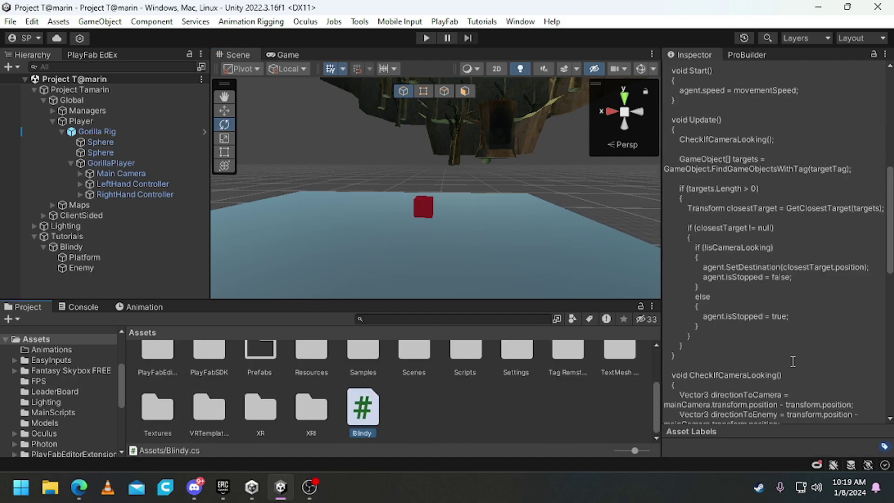
{"action": "scroll", "coordinate": [801, 369], "scroll_direction": "up", "scroll_amount": 15}
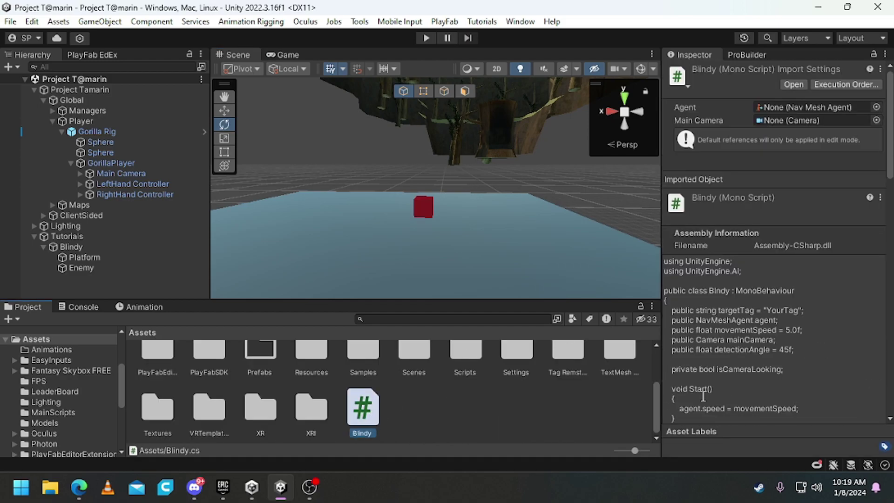
{"action": "left_click", "coordinate": [526, 431]}
Step: Add a Photon View component to the red Enemy cube
{"action": "left_click", "coordinate": [423, 211]}
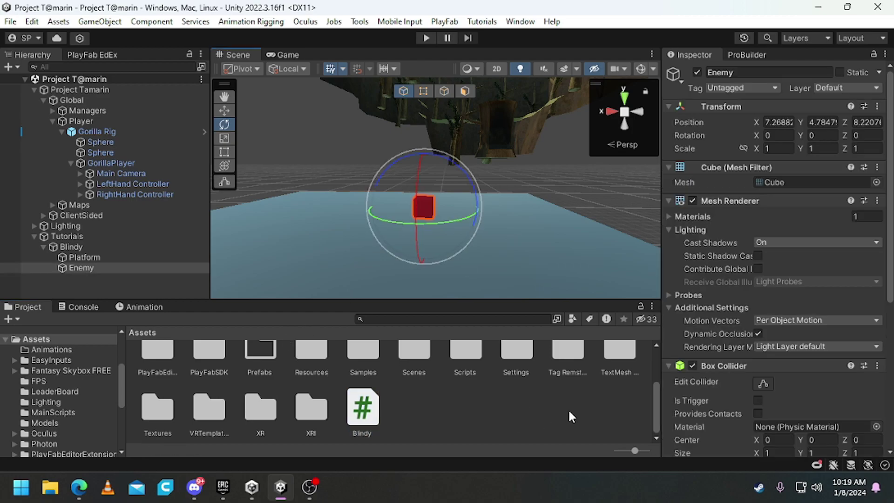
{"action": "scroll", "coordinate": [790, 434], "scroll_direction": "down", "scroll_amount": 5}
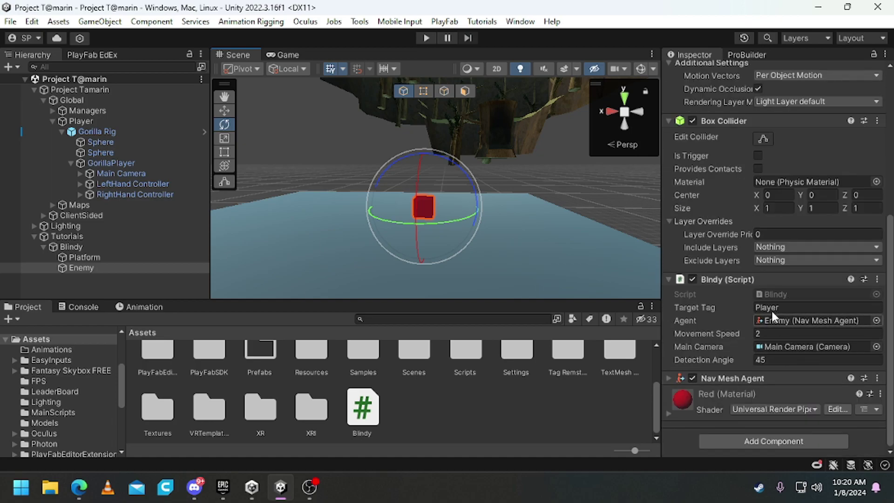
{"action": "left_click", "coordinate": [747, 439]}
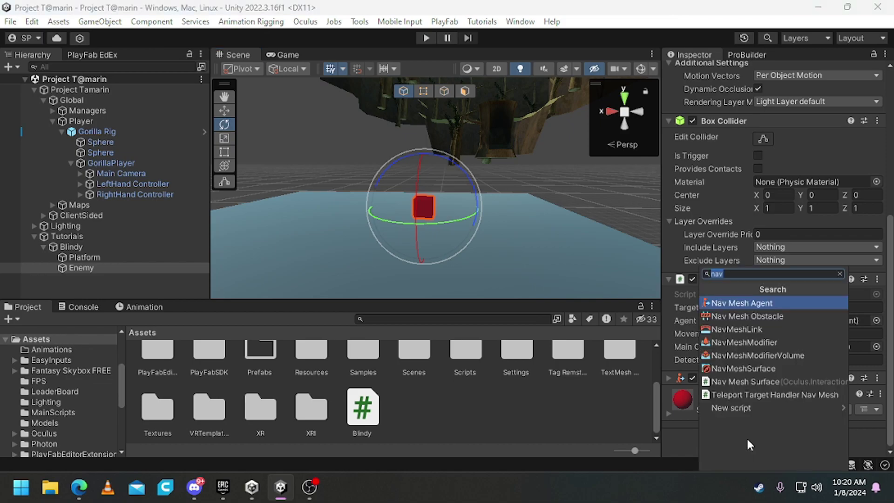
{"action": "type", "text": "photon view"}
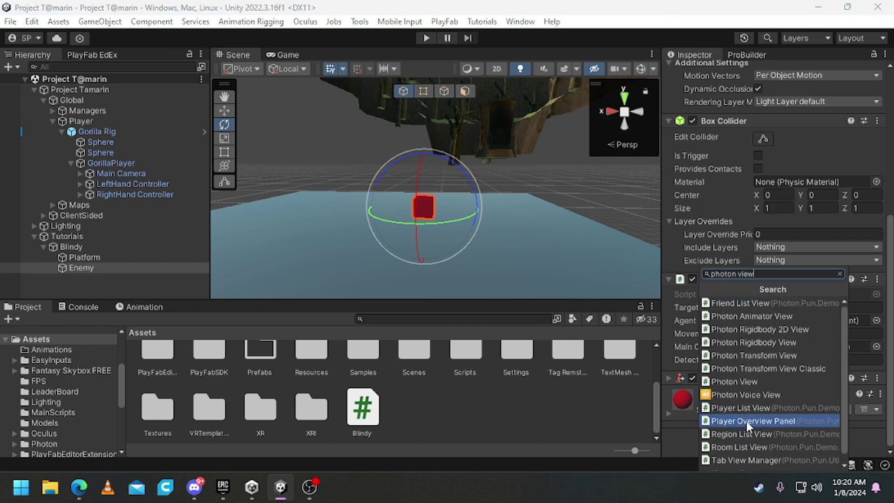
{"action": "left_click", "coordinate": [755, 380]}
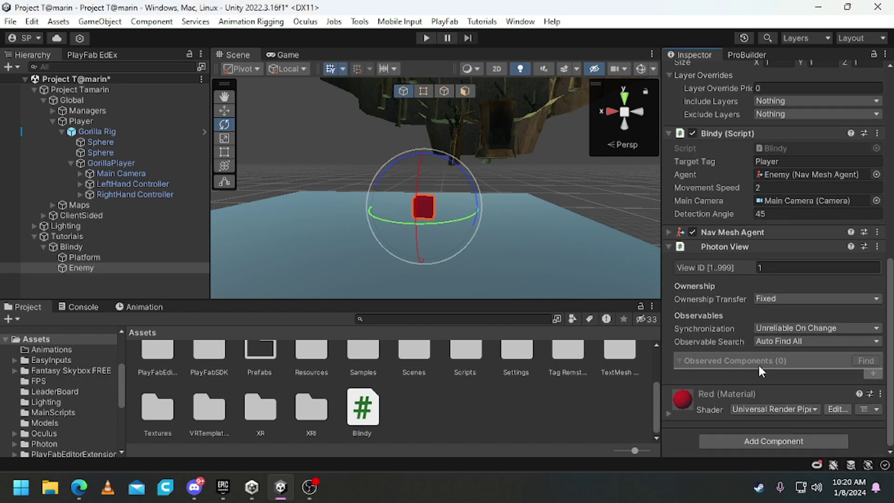
Step: Set the Photon View's synchronization to Reliable Delta Compressed and collapse the component
{"action": "left_click", "coordinate": [783, 326]}
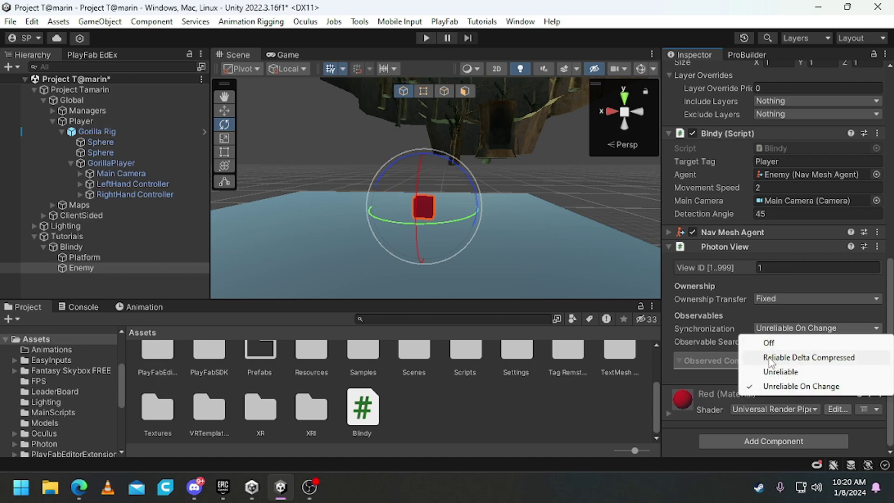
{"action": "left_click", "coordinate": [809, 357]}
{"action": "left_click", "coordinate": [669, 247]}
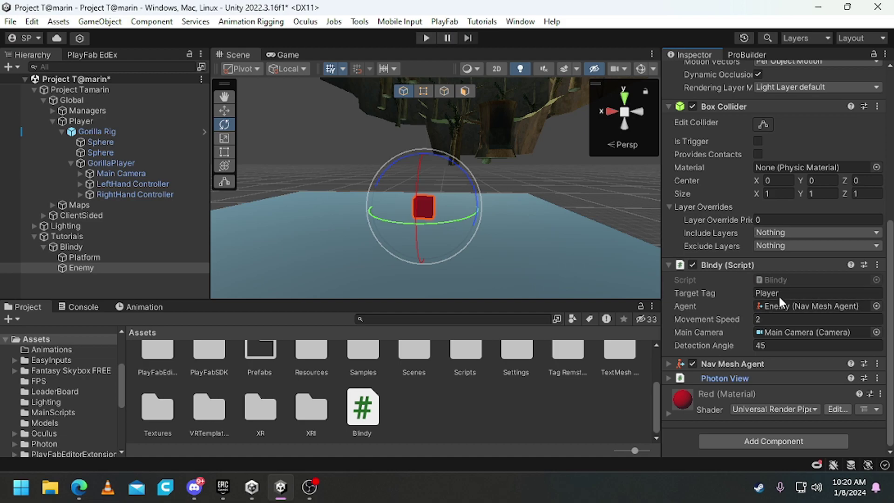
Step: Check the tag of GorillaPlayer against the Target Tag in the Enemy's Blindy script
{"action": "left_click", "coordinate": [134, 162]}
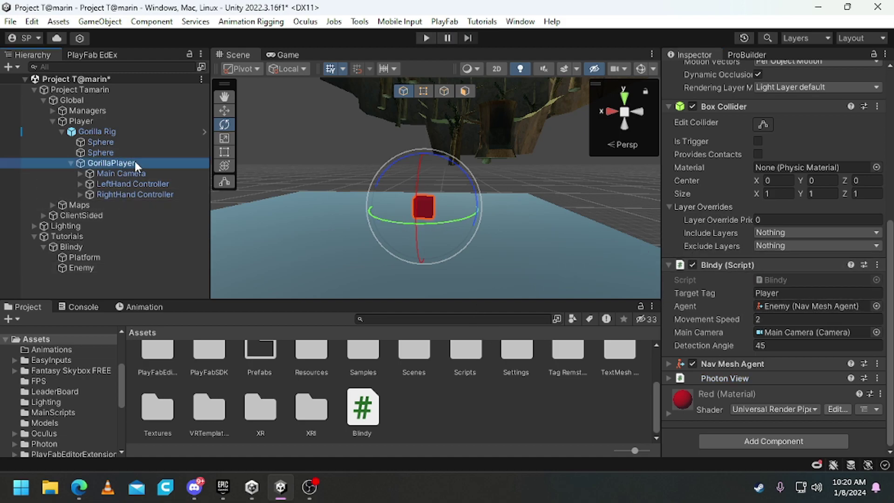
{"action": "scroll", "coordinate": [723, 143], "scroll_direction": "up", "scroll_amount": 5}
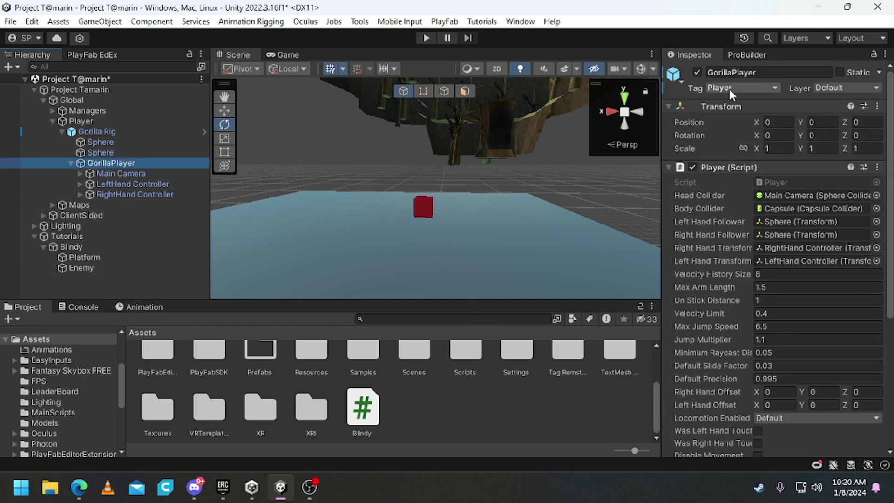
{"action": "left_click", "coordinate": [126, 267]}
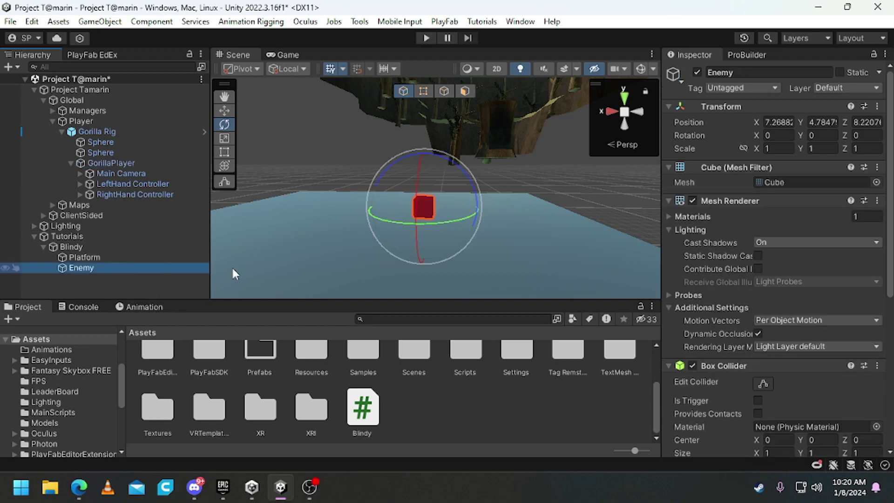
{"action": "scroll", "coordinate": [766, 396], "scroll_direction": "down", "scroll_amount": 8}
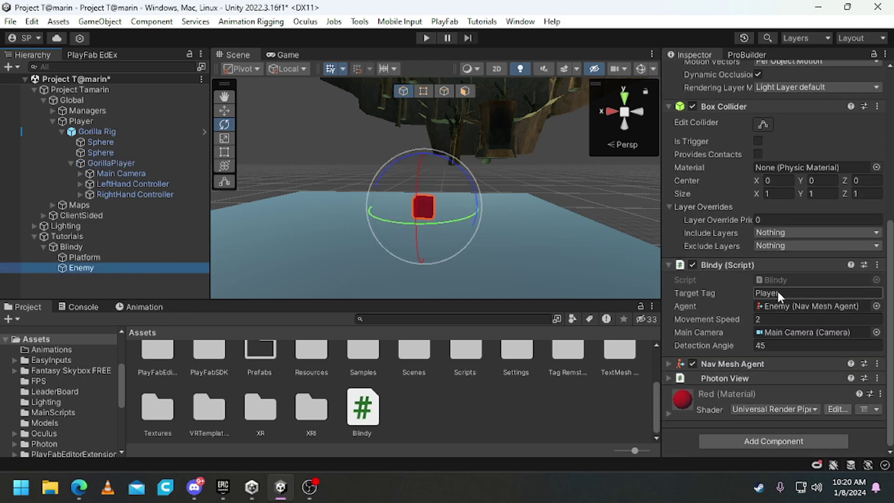
Step: Search the addable components for "nav" and check the Agent and Main Camera references of the Enemy's Blindy script
{"action": "left_click", "coordinate": [762, 438]}
{"action": "type", "text": "nav"}
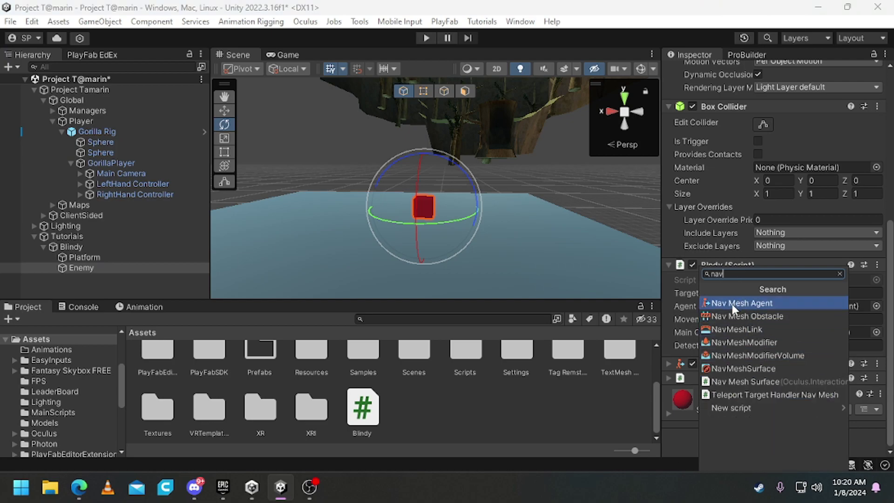
{"action": "left_click", "coordinate": [669, 437]}
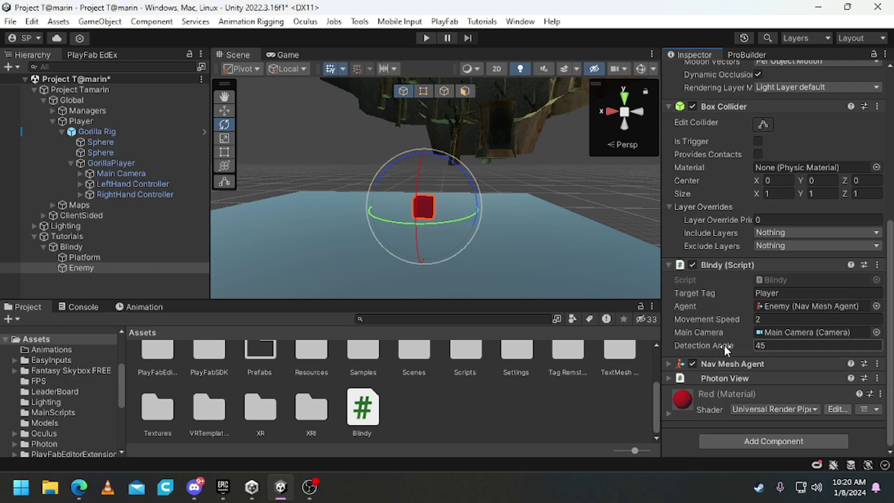
{"action": "left_click", "coordinate": [777, 303]}
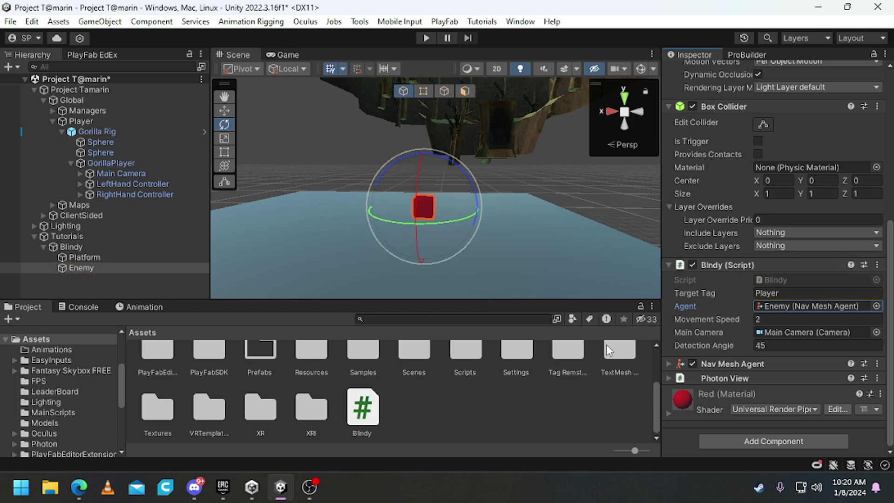
{"action": "left_click", "coordinate": [776, 331]}
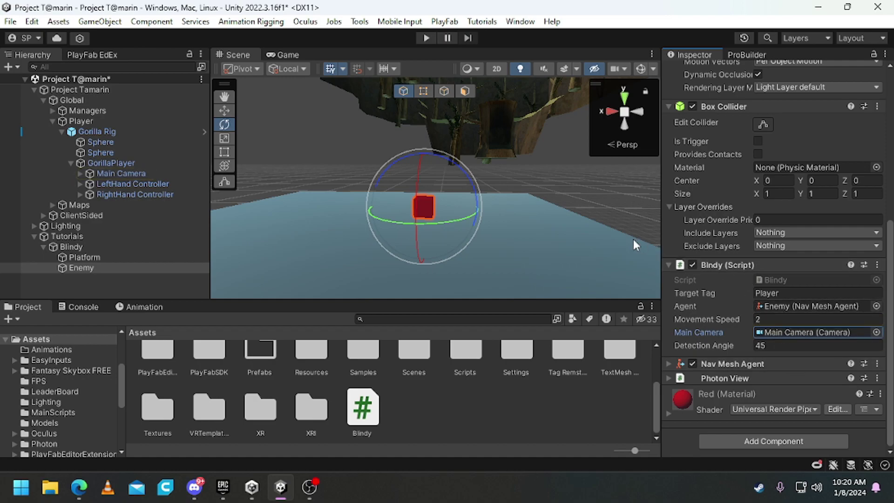
Step: Select the Platform and check the AI Navigation package among the Unity Registry packages in Package Manager
{"action": "left_click", "coordinate": [431, 223]}
{"action": "scroll", "coordinate": [751, 331], "scroll_direction": "up", "scroll_amount": 3}
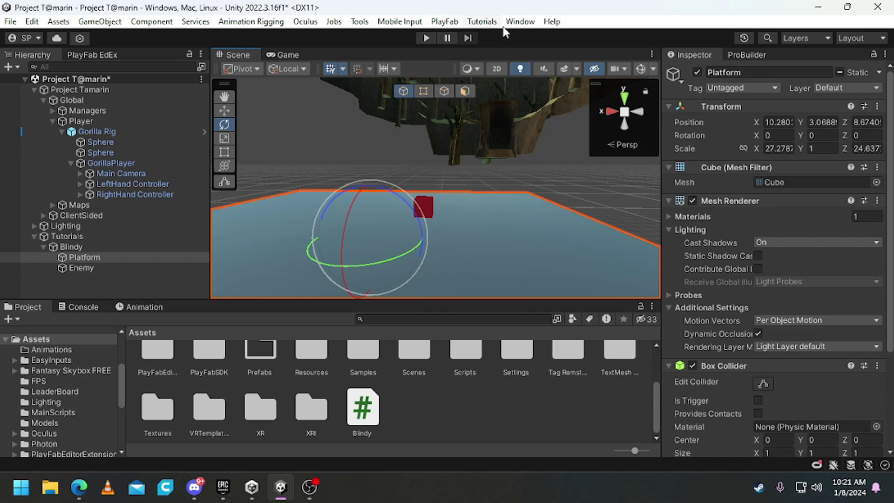
{"action": "left_click", "coordinate": [518, 22]}
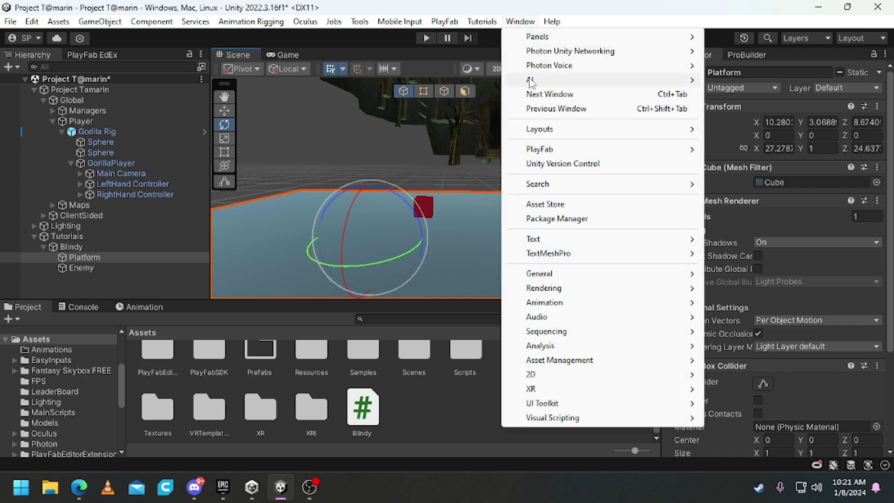
{"action": "mouse_move", "coordinate": [531, 82]}
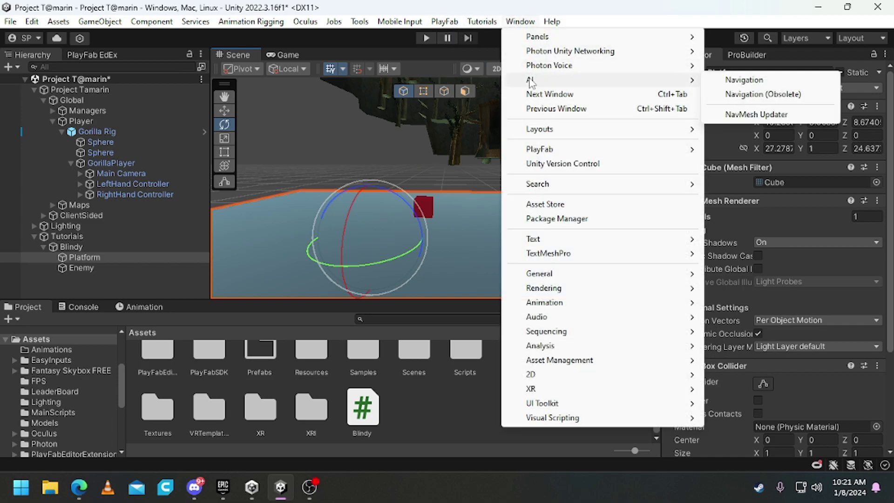
{"action": "left_click", "coordinate": [559, 219]}
{"action": "left_click", "coordinate": [113, 23]}
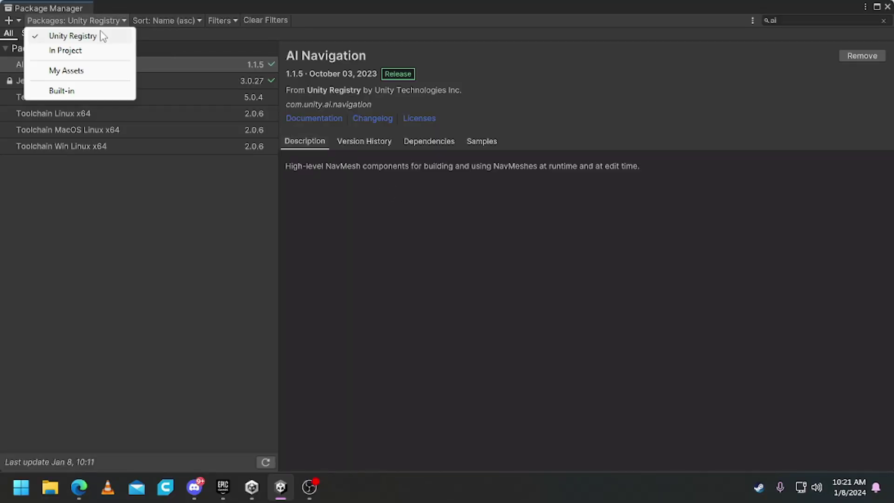
{"action": "left_click", "coordinate": [74, 34]}
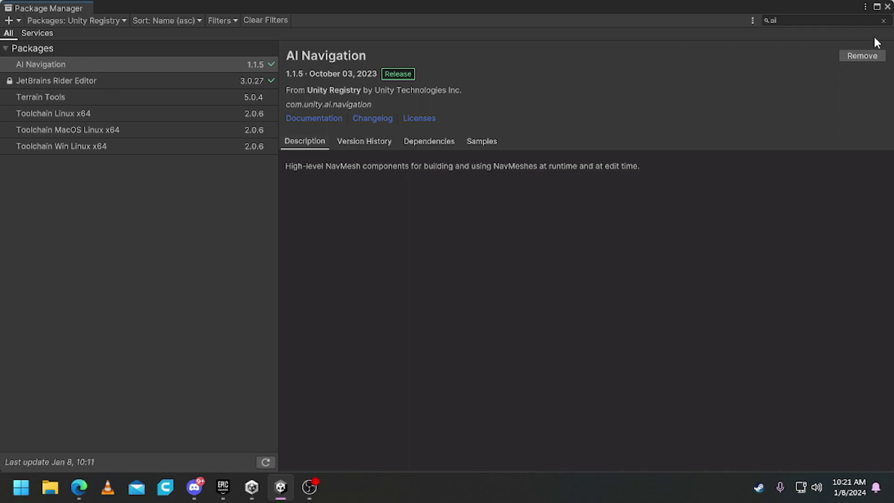
{"action": "left_click", "coordinate": [888, 7]}
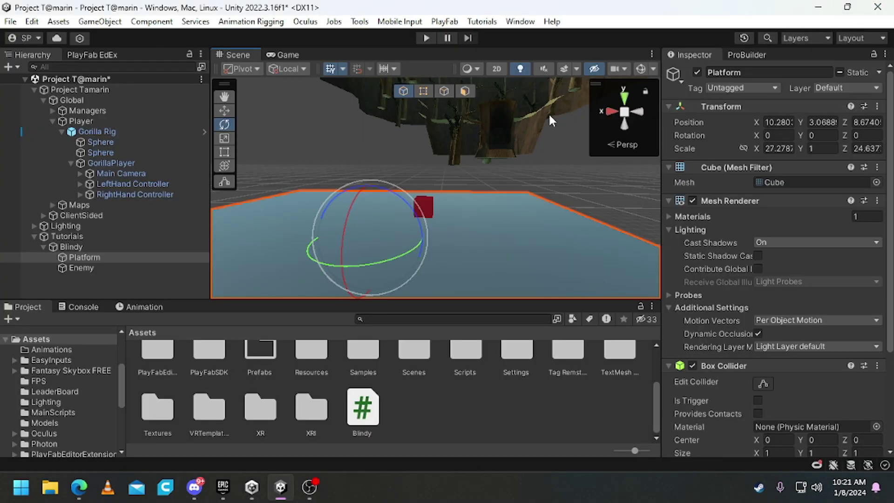
Step: Open the Navigation (Obsolete) window and set the Platform's navigation area to Walkable
{"action": "left_click", "coordinate": [520, 21]}
{"action": "mouse_move", "coordinate": [548, 84]}
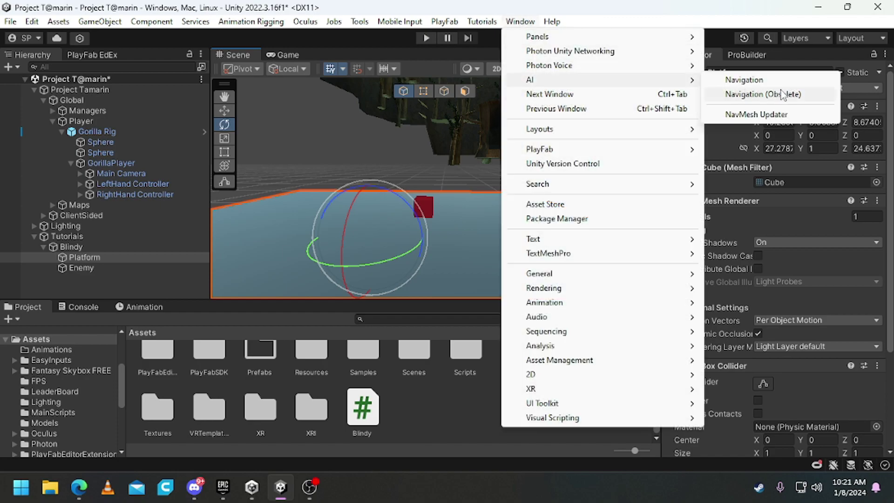
{"action": "left_click", "coordinate": [764, 94]}
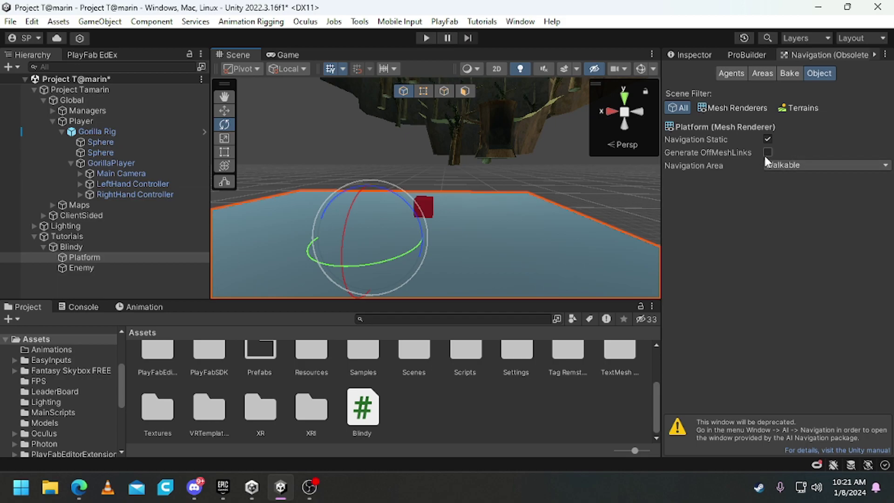
{"action": "left_click", "coordinate": [787, 165]}
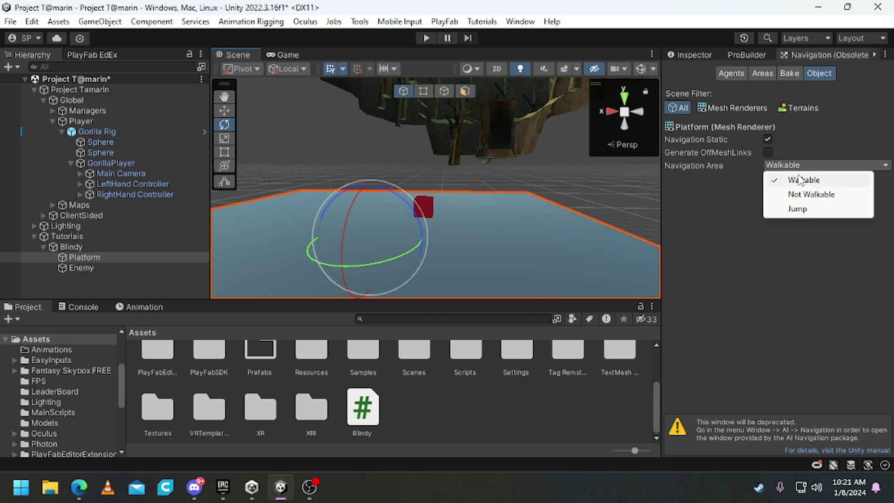
{"action": "left_click", "coordinate": [789, 181]}
Step: Bake the navigation mesh and show the scene gizmos to inspect the baked surfaces on the platform and map
{"action": "left_click", "coordinate": [789, 74]}
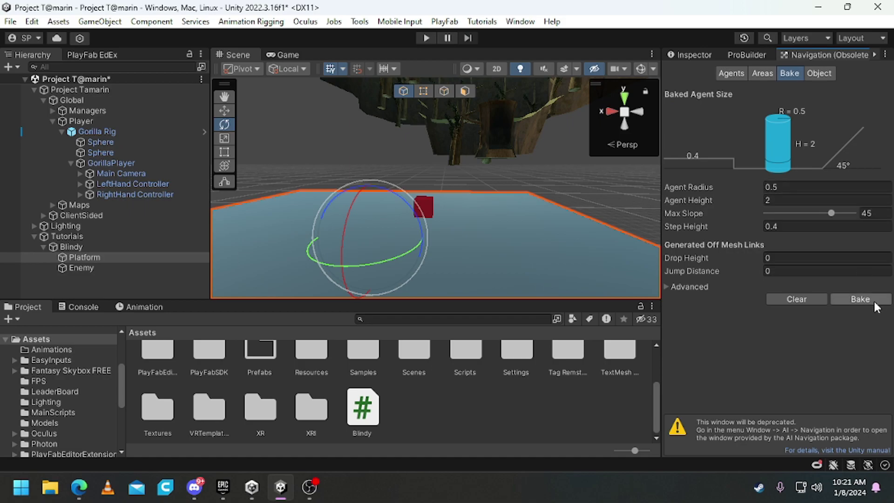
{"action": "left_click", "coordinate": [860, 299]}
{"action": "left_click", "coordinate": [641, 68]}
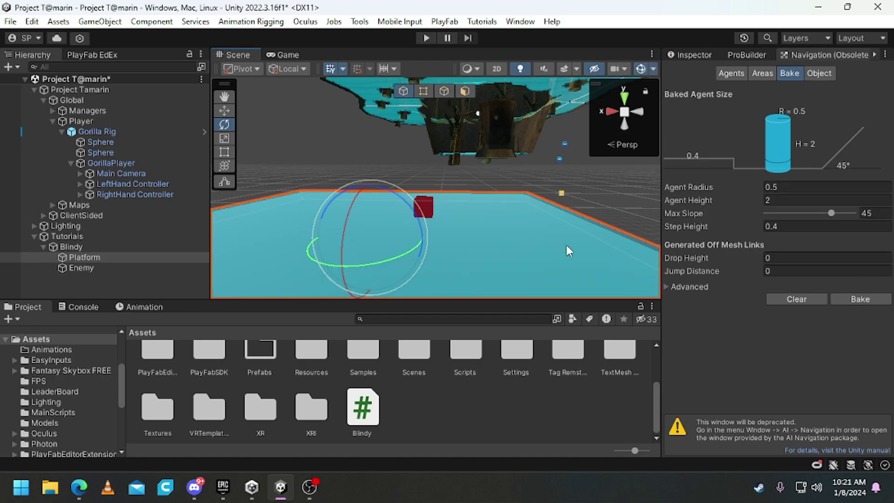
{"action": "right_click_drag", "start_coordinate": [557, 149], "coordinate": [512, 138]}
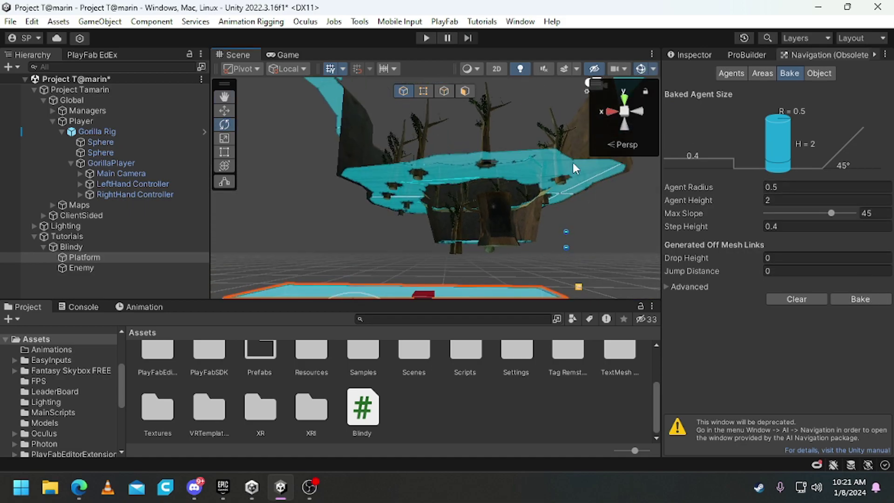
Step: Hide the scene gizmos, deselect the Platform and save the scene
{"action": "left_click", "coordinate": [641, 68]}
{"action": "left_click", "coordinate": [583, 245]}
{"action": "key", "text": "ctrl+s"}
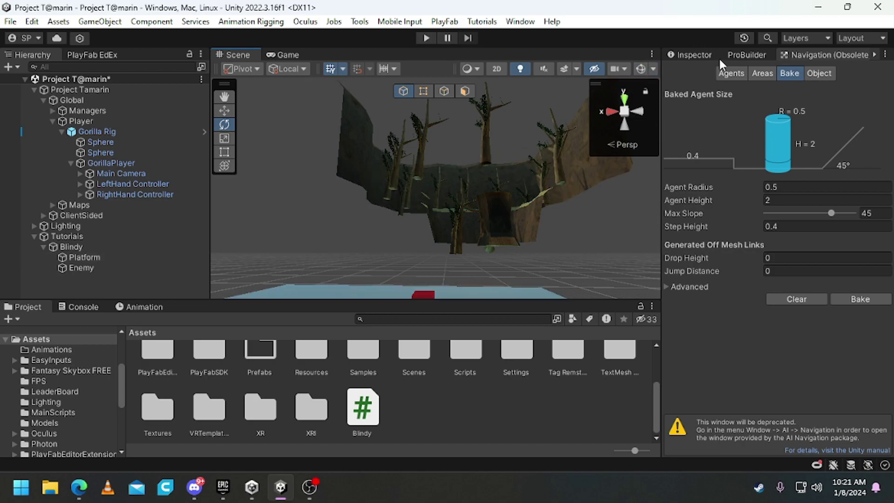
Step: Return to the Inspector and turn on the Scene view effects so the skybox shows around the platform
{"action": "left_click", "coordinate": [691, 55]}
{"action": "right_click_drag", "start_coordinate": [521, 266], "coordinate": [437, 321]}
{"action": "left_click", "coordinate": [561, 68]}
{"action": "right_click_drag", "start_coordinate": [443, 218], "coordinate": [409, 184]}
{"action": "left_click", "coordinate": [419, 173]}
{"action": "left_click", "coordinate": [490, 393]}
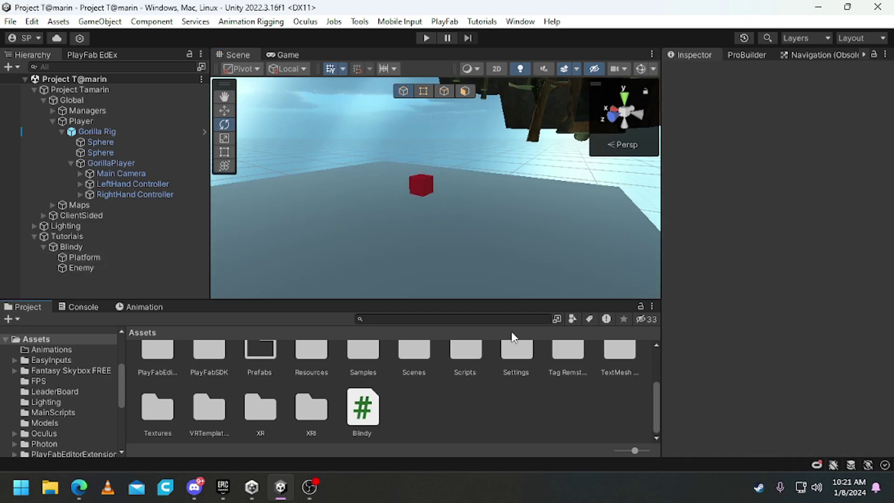
{"action": "key", "text": "s"}
{"action": "right_click_drag", "start_coordinate": [511, 224], "coordinate": [515, 236]}
{"action": "key", "text": "s"}
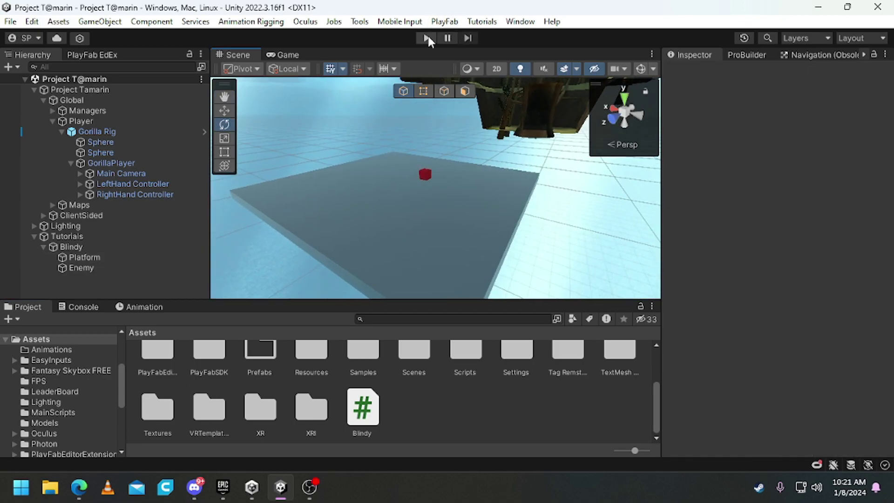
Step: Select the Enemy cube and review its Blindy script, Nav Mesh Agent and Photon View components
{"action": "left_click", "coordinate": [425, 177]}
{"action": "scroll", "coordinate": [818, 345], "scroll_direction": "down", "scroll_amount": 10}
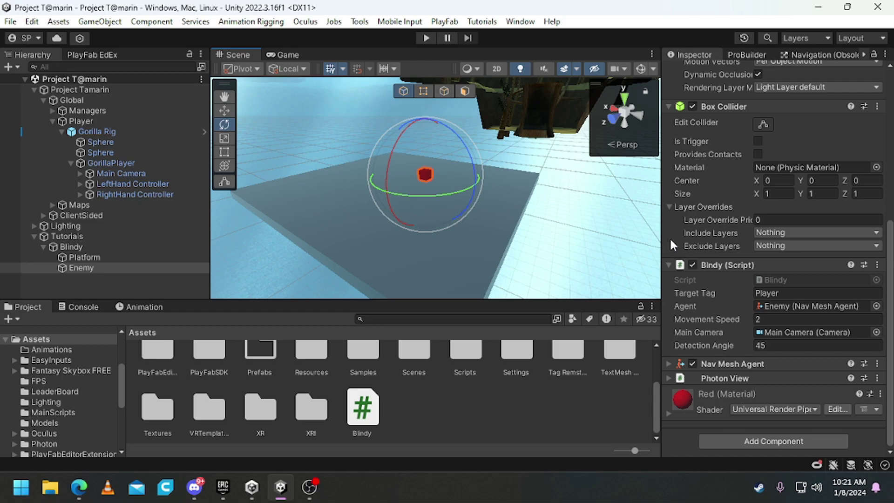
Step: Deselect the Enemy, run the project in Play mode and view the player and Enemy cube on the platform in the Scene view
{"action": "left_click", "coordinate": [598, 412]}
{"action": "scroll", "coordinate": [515, 415], "scroll_direction": "up", "scroll_amount": 3}
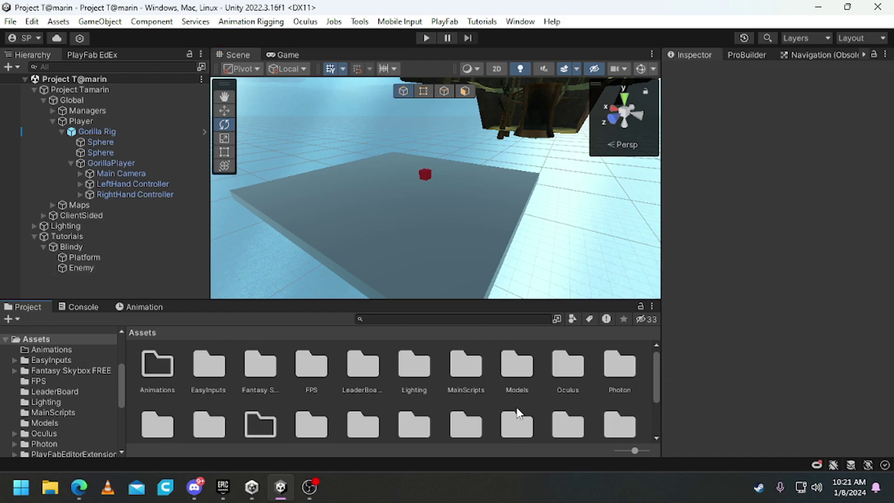
{"action": "scroll", "coordinate": [546, 398], "scroll_direction": "down", "scroll_amount": 3}
{"action": "scroll", "coordinate": [546, 402], "scroll_direction": "down", "scroll_amount": 1}
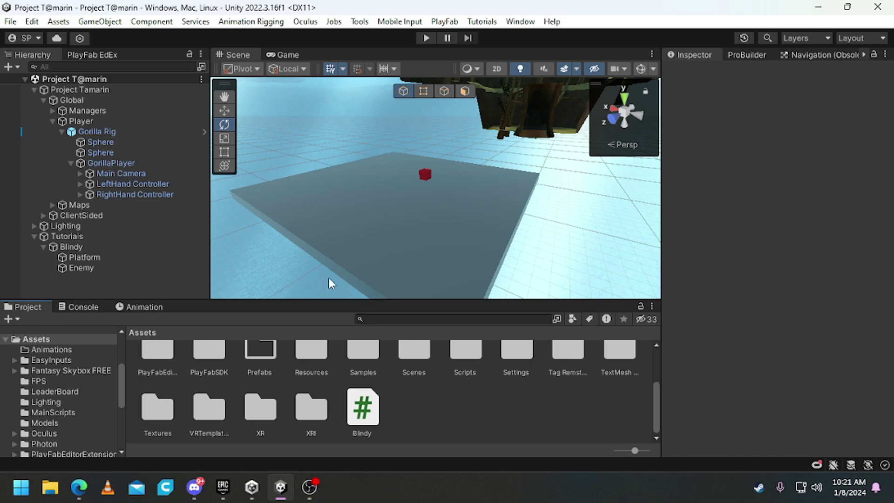
{"action": "left_click", "coordinate": [426, 37]}
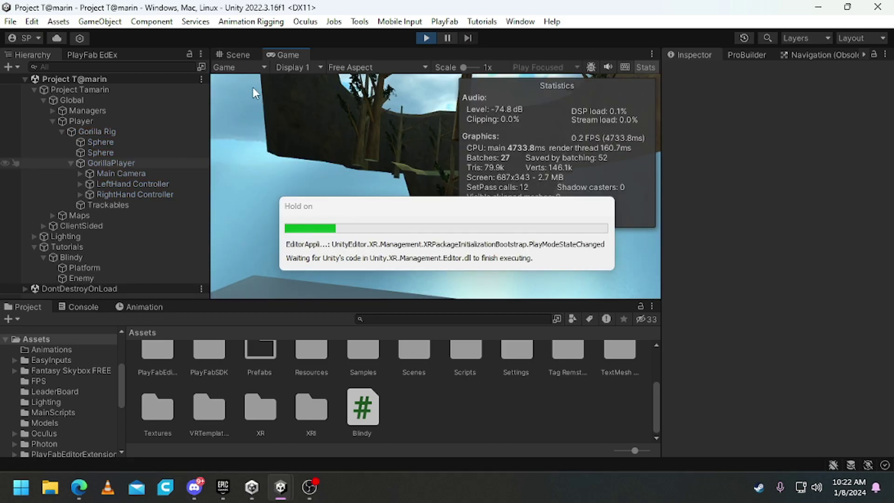
{"action": "left_click", "coordinate": [233, 54]}
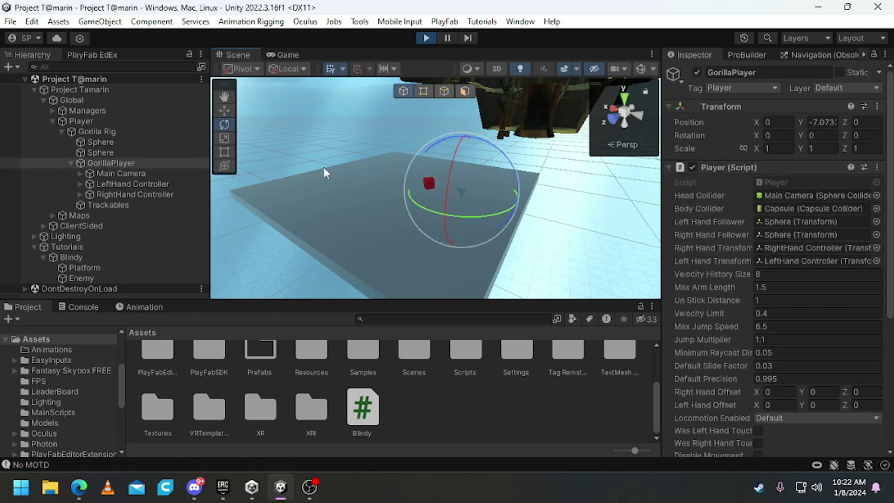
{"action": "right_click_drag", "start_coordinate": [324, 167], "coordinate": [395, 192]}
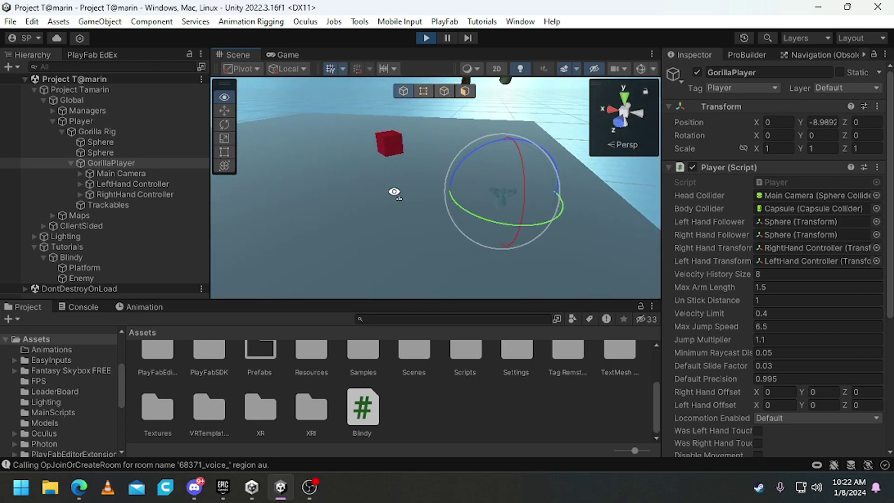
Step: Show the scene gizmos to see the player camera's field of view, and check the Enemy cube in the Game view
{"action": "left_click", "coordinate": [641, 68]}
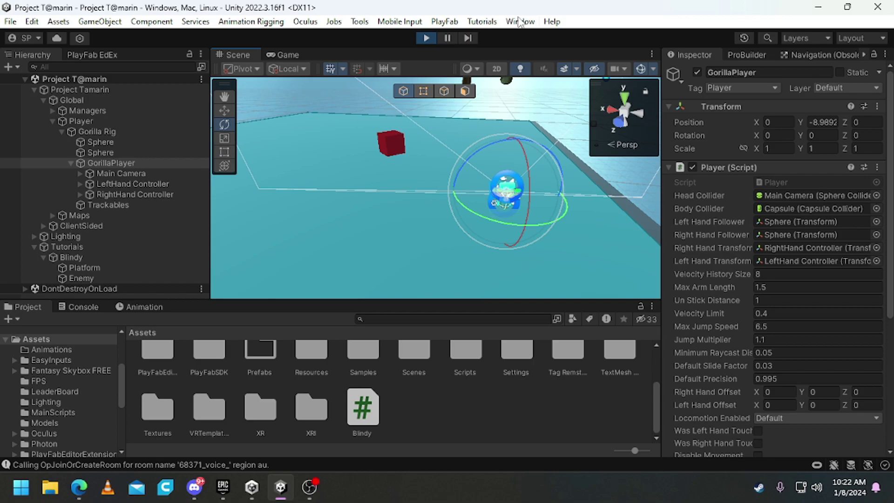
{"action": "right_click_drag", "start_coordinate": [415, 181], "coordinate": [893, 165]}
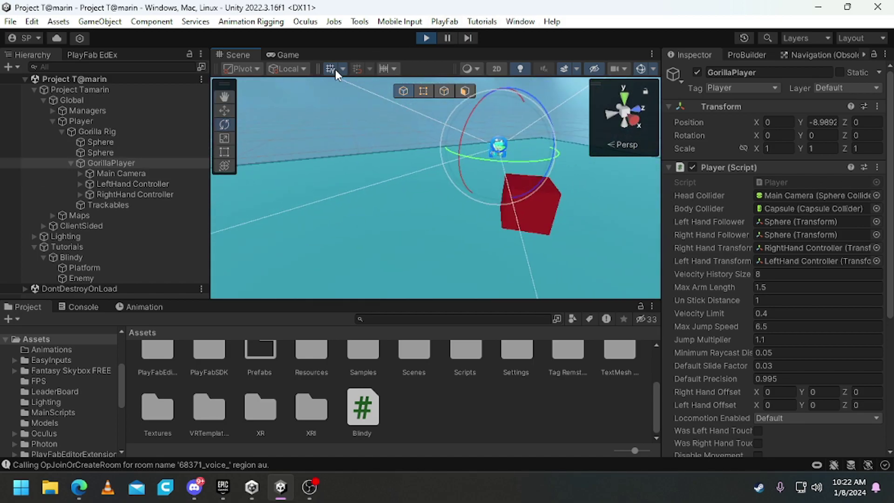
{"action": "left_click", "coordinate": [284, 55]}
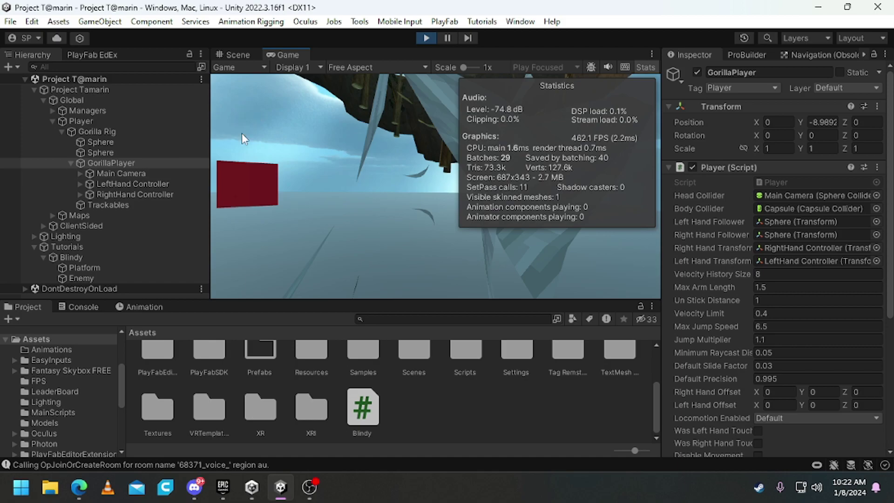
Step: Rotate GorillaPlayer around its Y axis away from the Enemy and back in the Scene view, and check the Enemy in the Game view
{"action": "left_click", "coordinate": [232, 54]}
{"action": "key", "text": "d"}
{"action": "right_click_drag", "start_coordinate": [399, 139], "coordinate": [77, 172]}
{"action": "key", "text": "d"}
{"action": "right_click_drag", "start_coordinate": [401, 175], "coordinate": [404, 177]}
{"action": "left_click_drag", "start_coordinate": [478, 213], "coordinate": [424, 212]}
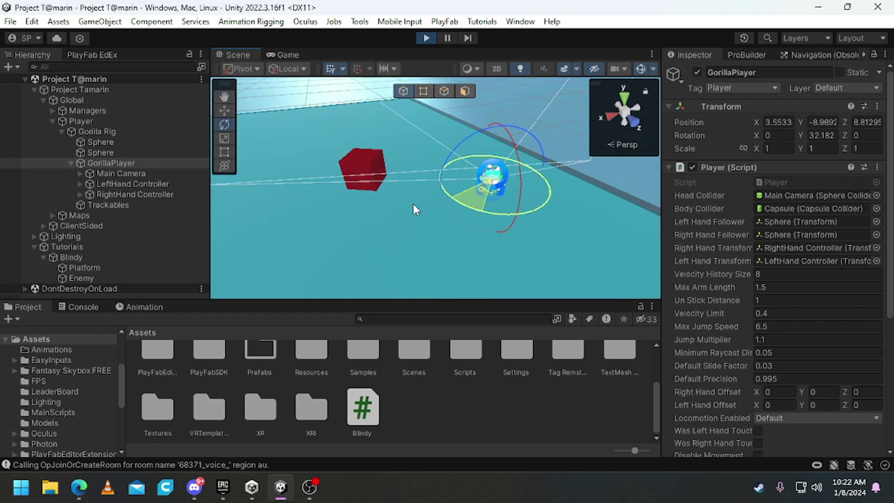
{"action": "mouse_move", "coordinate": [501, 203]}
{"action": "left_mouse_down"}
{"action": "mouse_move", "coordinate": [379, 205]}
{"action": "mouse_move", "coordinate": [510, 206]}
{"action": "left_mouse_up"}
{"action": "right_click_drag", "start_coordinate": [395, 160], "coordinate": [436, 77]}
{"action": "left_click", "coordinate": [278, 54]}
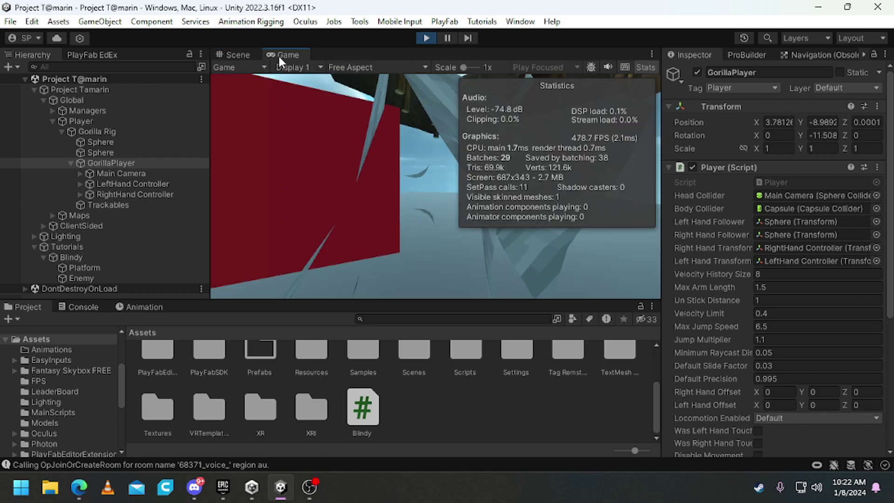
Step: Return to the Scene view and turn GorillaPlayer around its Y axis again to test the Enemy's reaction at close range
{"action": "left_click", "coordinate": [248, 56]}
{"action": "right_click_drag", "start_coordinate": [327, 171], "coordinate": [350, 179]}
{"action": "key", "text": "s"}
{"action": "left_click_drag", "start_coordinate": [407, 192], "coordinate": [347, 211]}
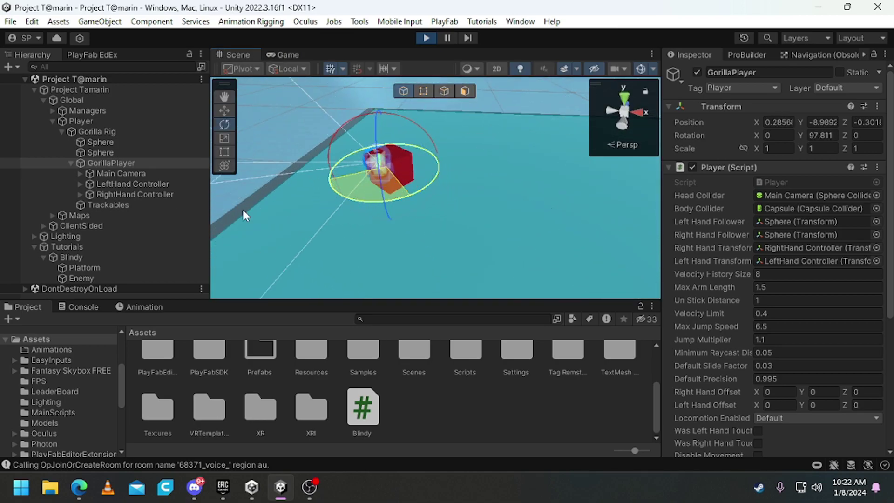
{"action": "left_click_drag", "start_coordinate": [512, 200], "coordinate": [463, 224]}
Step: Stop Play mode and clear the Console log
{"action": "right_click_drag", "start_coordinate": [430, 177], "coordinate": [550, 198]}
{"action": "key", "text": "a"}
{"action": "left_click", "coordinate": [427, 38]}
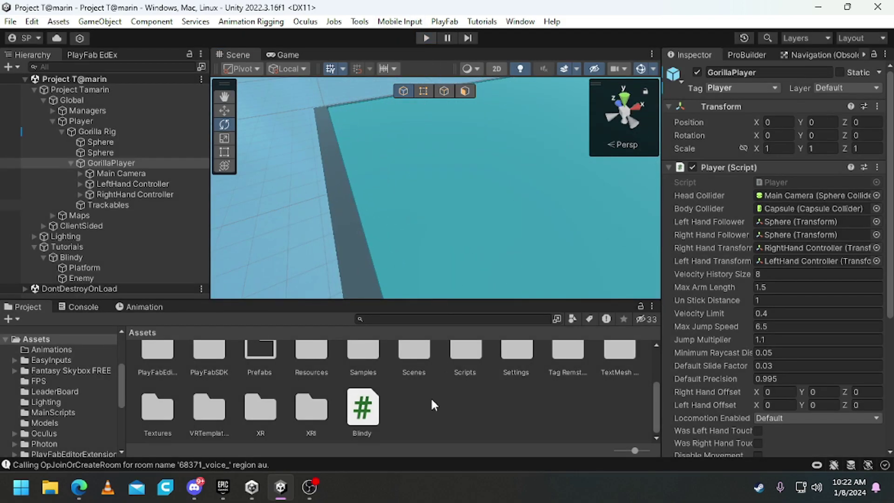
{"action": "left_click", "coordinate": [83, 308]}
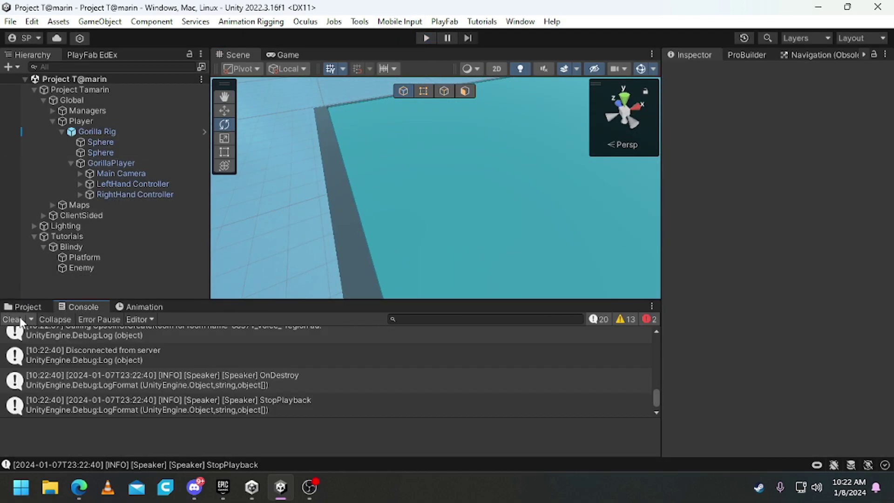
Step: Return to the project assets and hide the scene gizmos so the plain platform and Enemy cube are shown
{"action": "left_click", "coordinate": [28, 306]}
{"action": "scroll", "coordinate": [326, 377], "scroll_direction": "up", "scroll_amount": 3}
{"action": "right_click_drag", "start_coordinate": [331, 218], "coordinate": [622, 68]}
{"action": "key", "text": "s"}
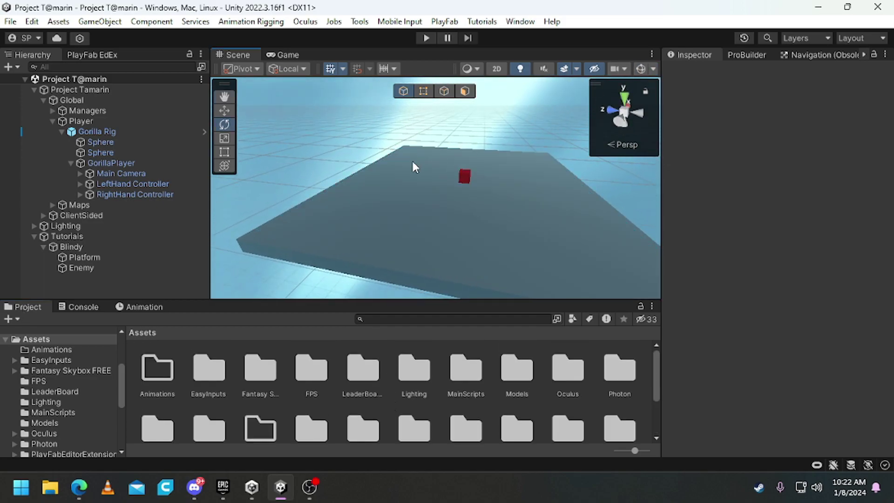